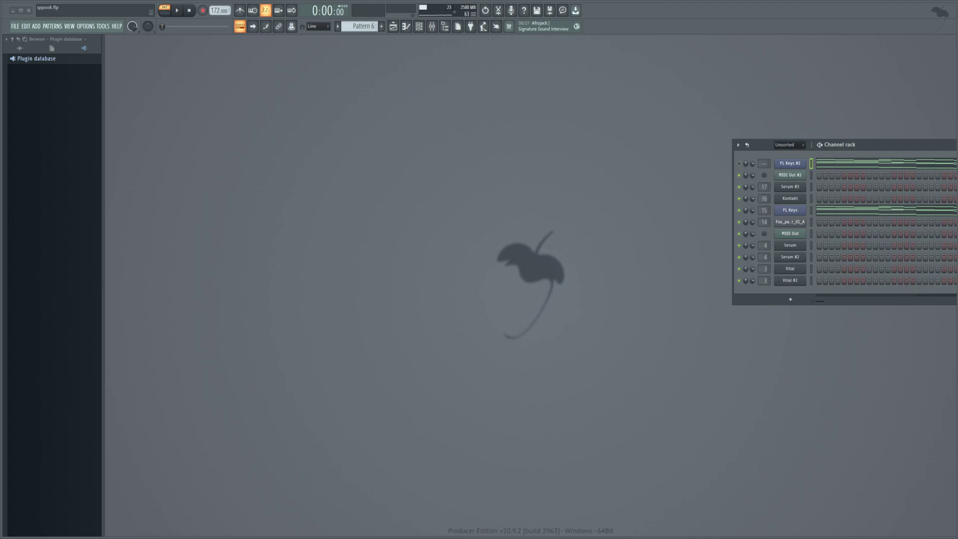
- Centre the Channel rack and open FL Keys #2's chord melody in the piano roll
left_click_drag(878, 145, 500, 161)
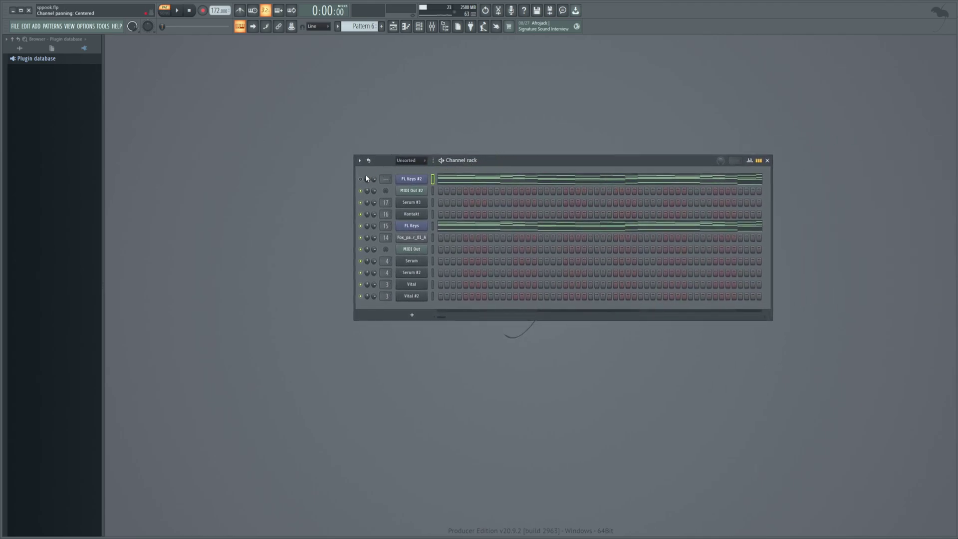
left_click(441, 179)
- Play the FL Keys #2 pattern, bring up the Mixer and Channel rack, then play it again and stop
key("space")
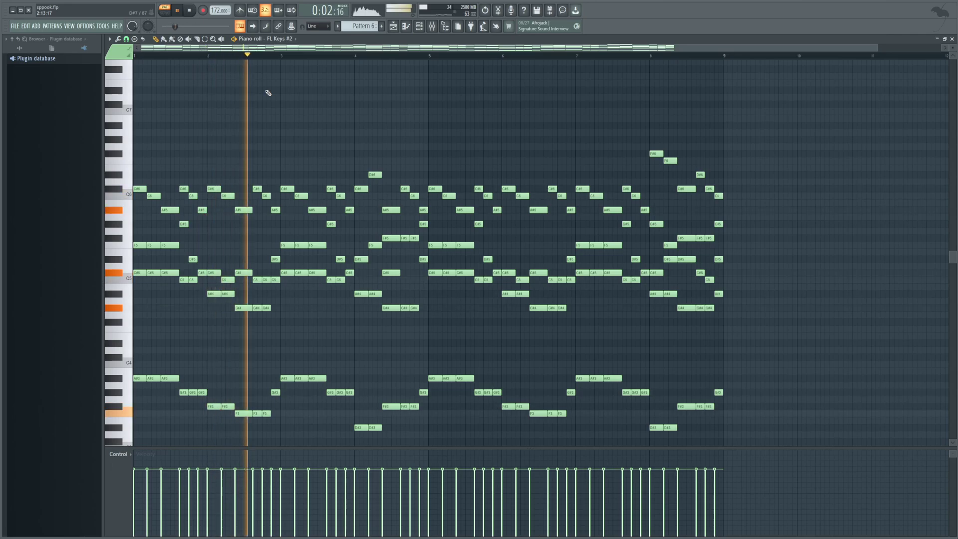
key("space")
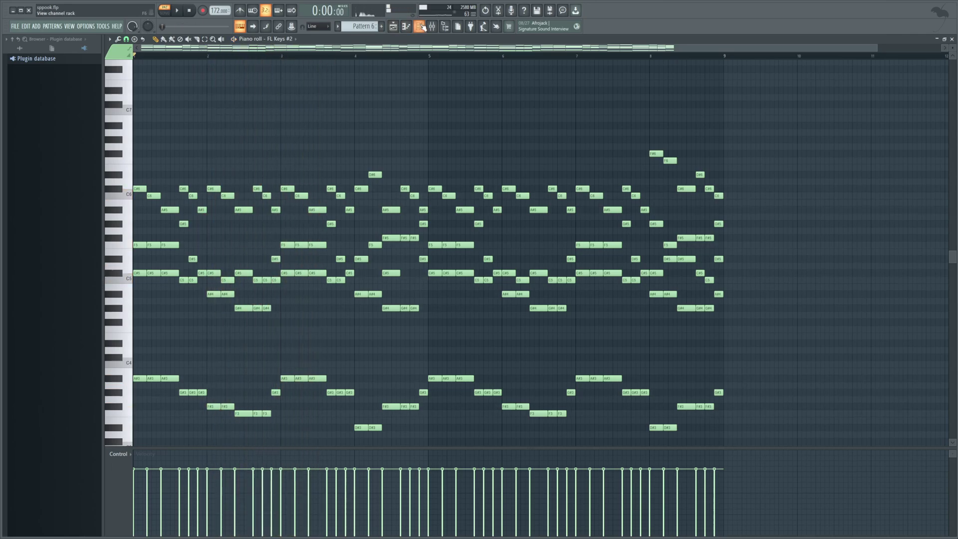
left_click(431, 26)
left_click(418, 27)
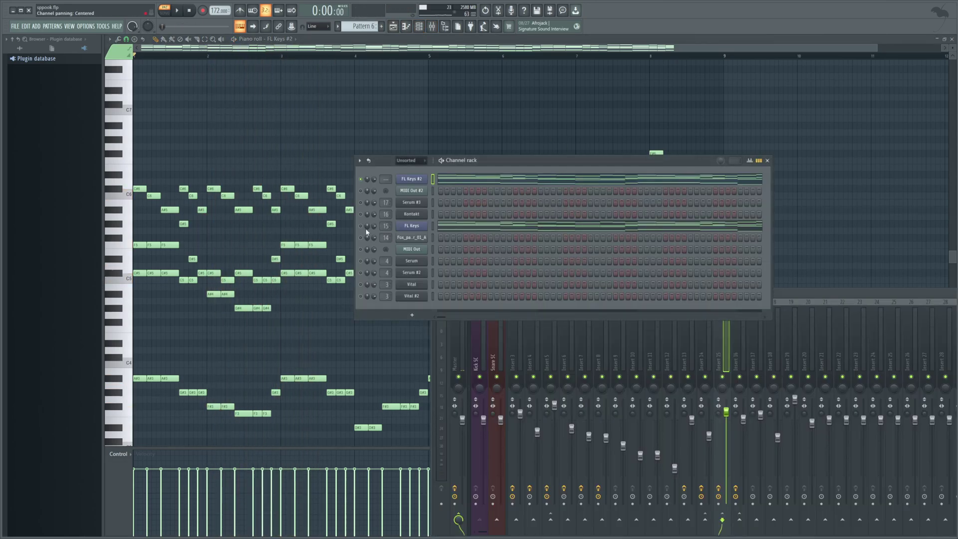
key("space")
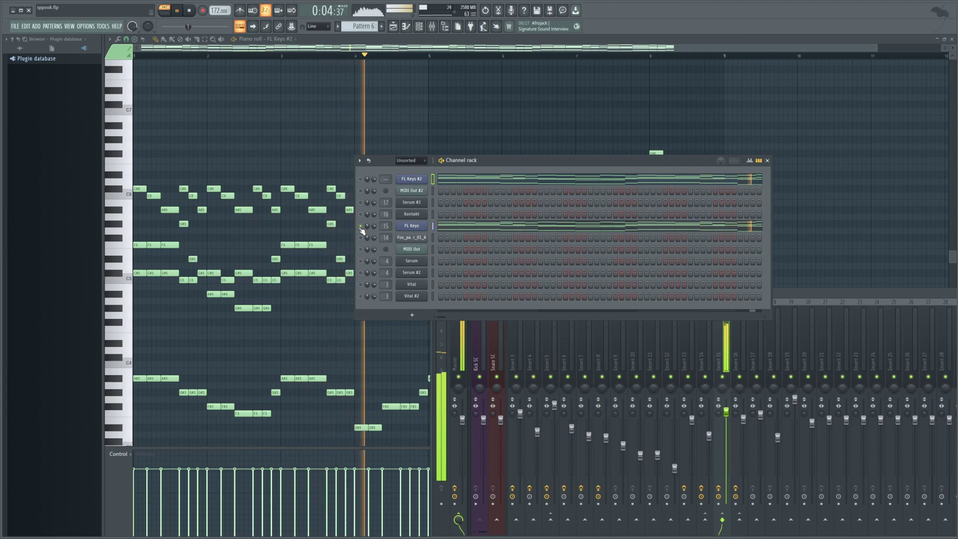
key("space")
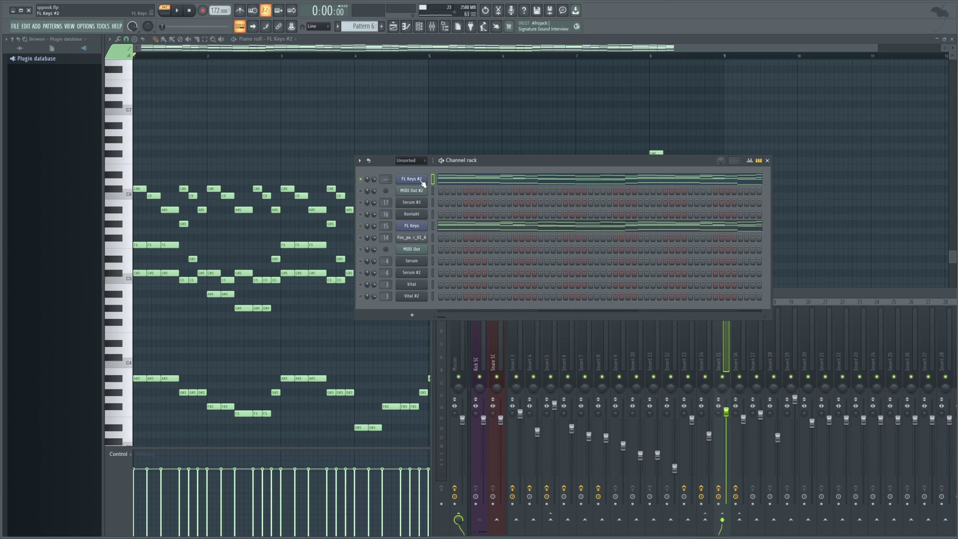
- Open the FL Keys #2 plugin window, move it down-right, and play the piano part briefly
left_click(417, 179)
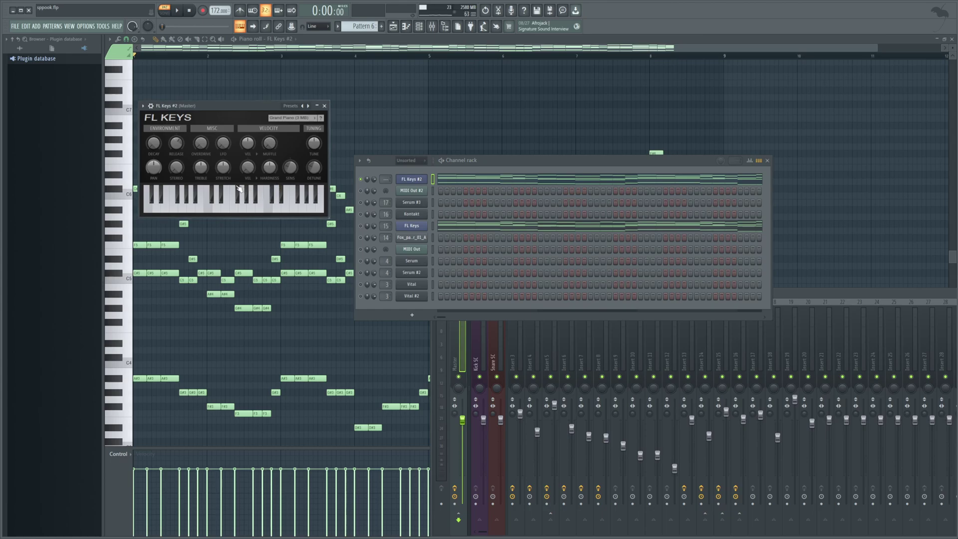
left_click_drag(225, 145, 275, 186)
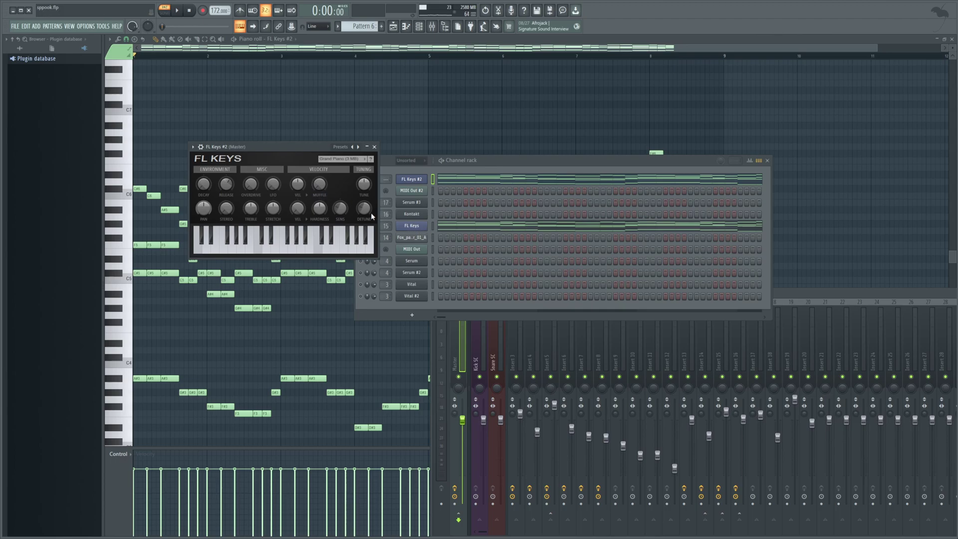
left_click_drag(296, 146, 364, 231)
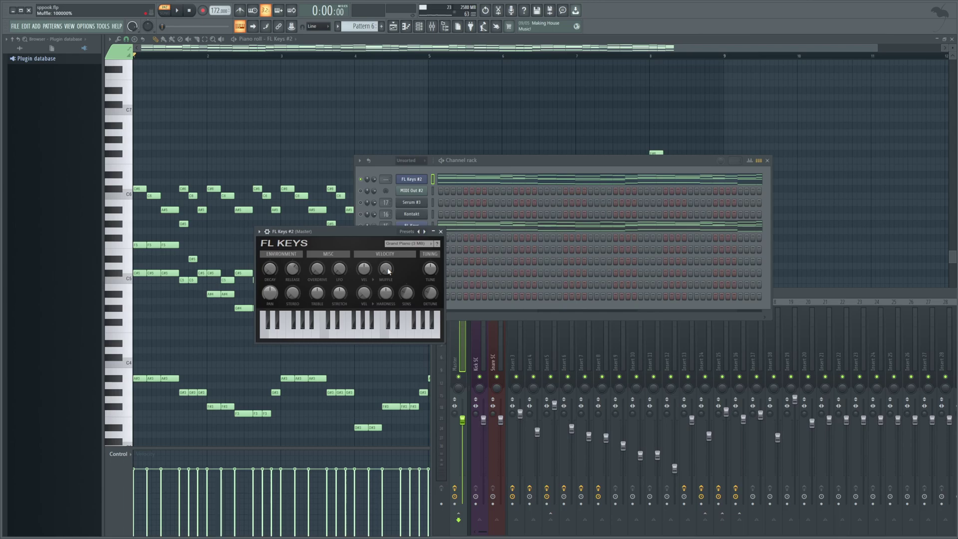
key("space")
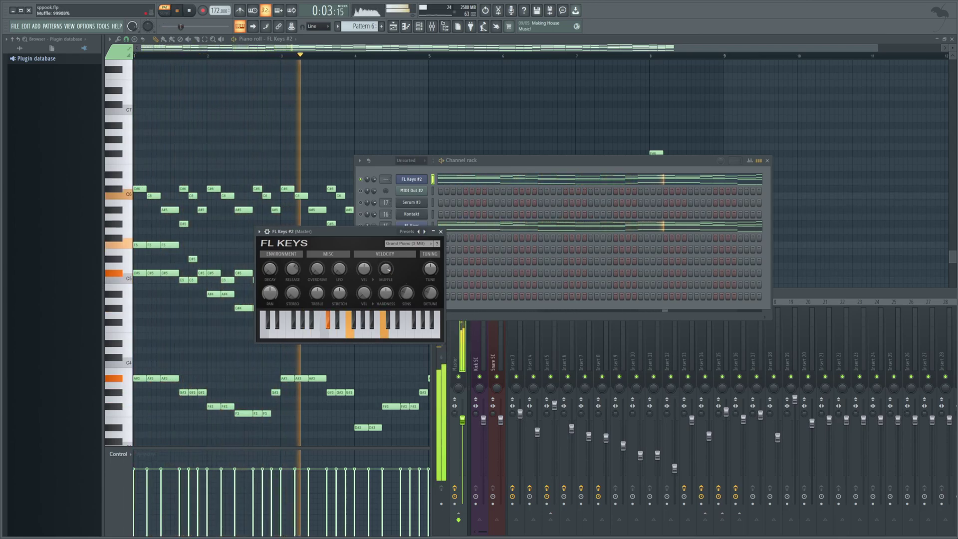
key("space")
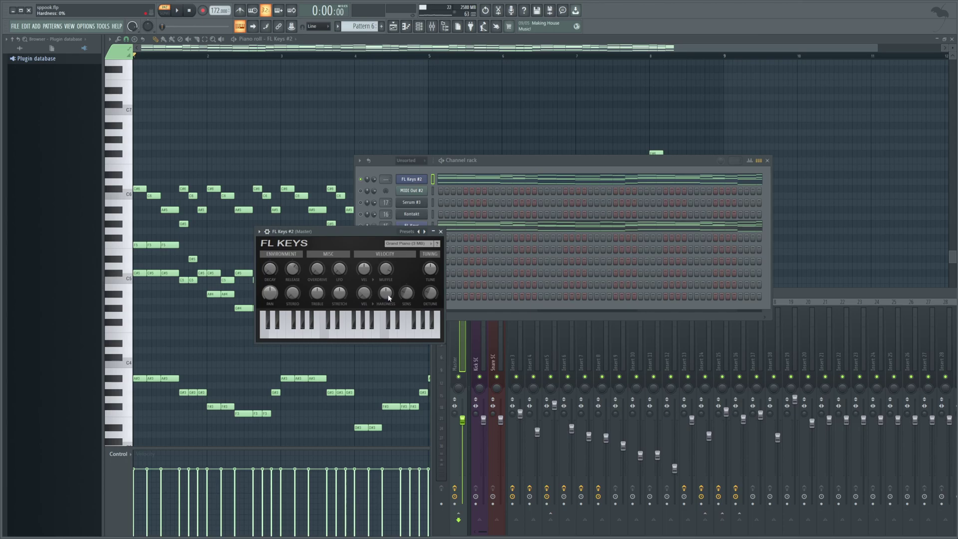
- Audition FL Keys Hardness at -100%, then raise it well above zero and listen again
key("space")
left_click_drag(390, 298, 389, 339)
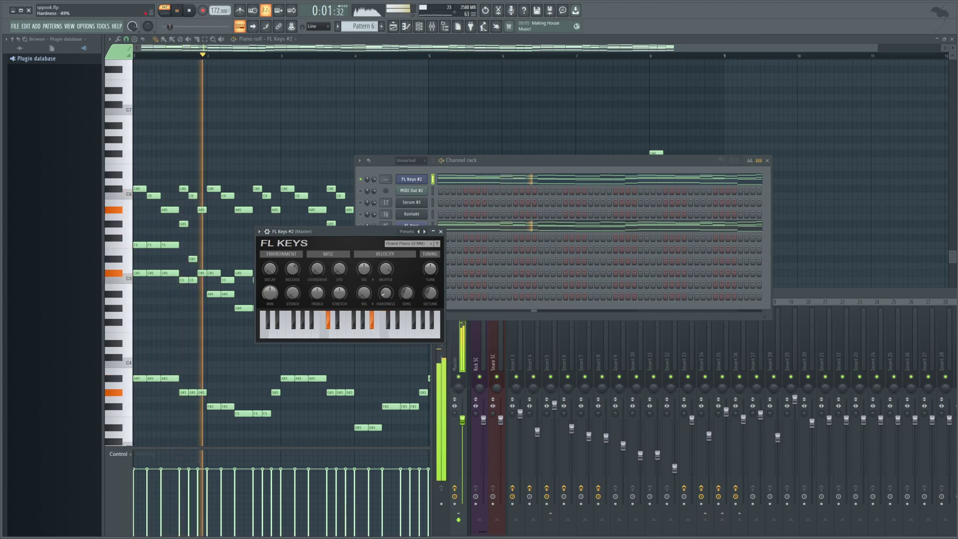
key("space")
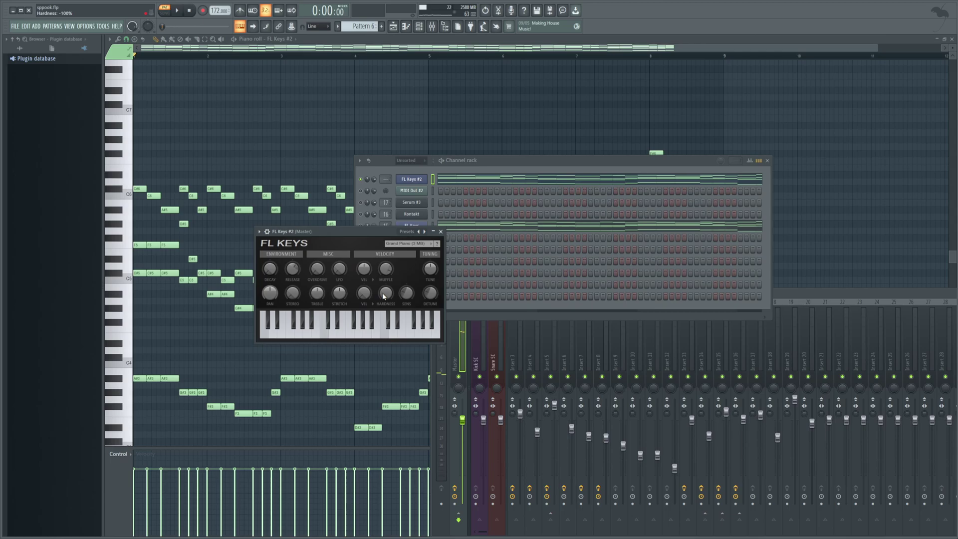
key("space")
left_click_drag(386, 297, 386, 256)
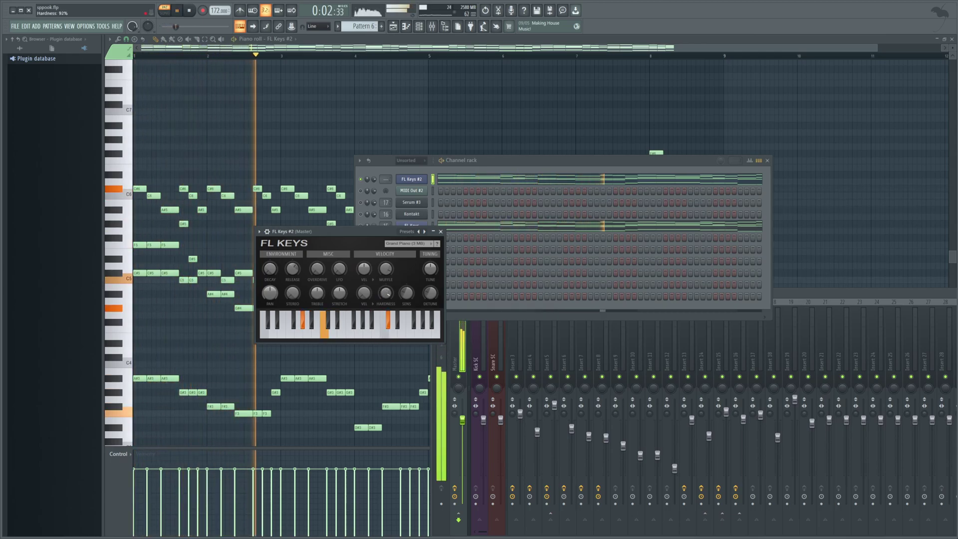
key("space")
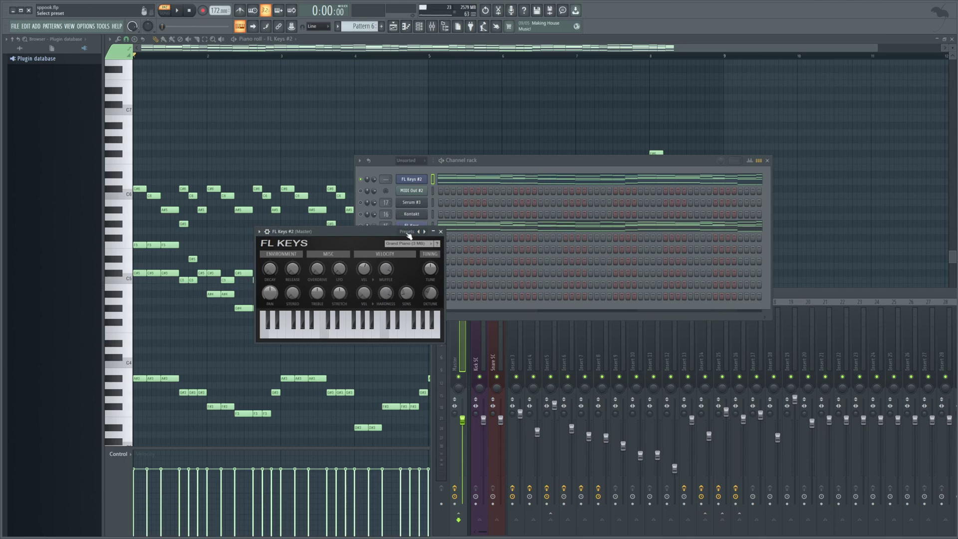
- Arrange the FL Keys and Mixer windows, then open the OTT effect on Insert 15
left_click_drag(409, 235, 308, 277)
scroll(386, 179, "up", 14)
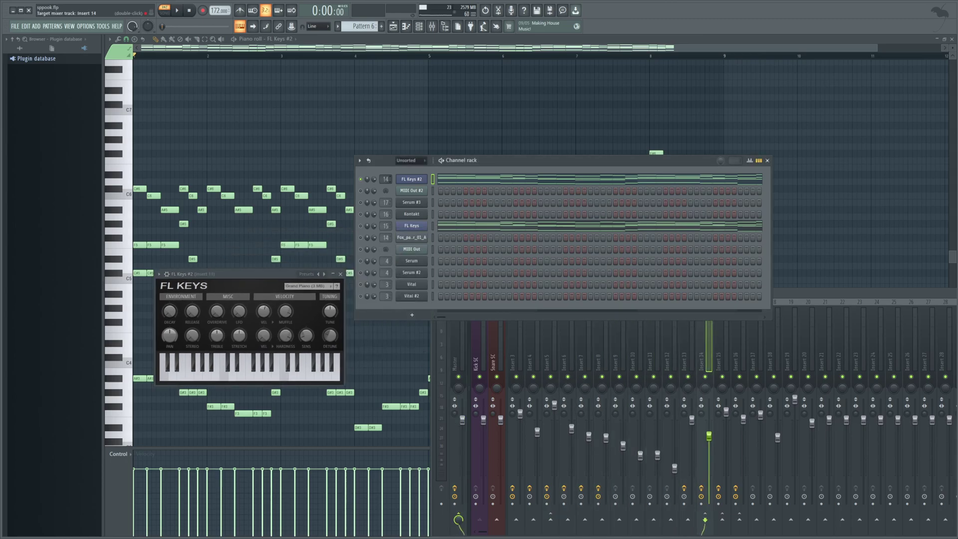
scroll(386, 178, "up", 1)
left_click_drag(782, 294, 600, 278)
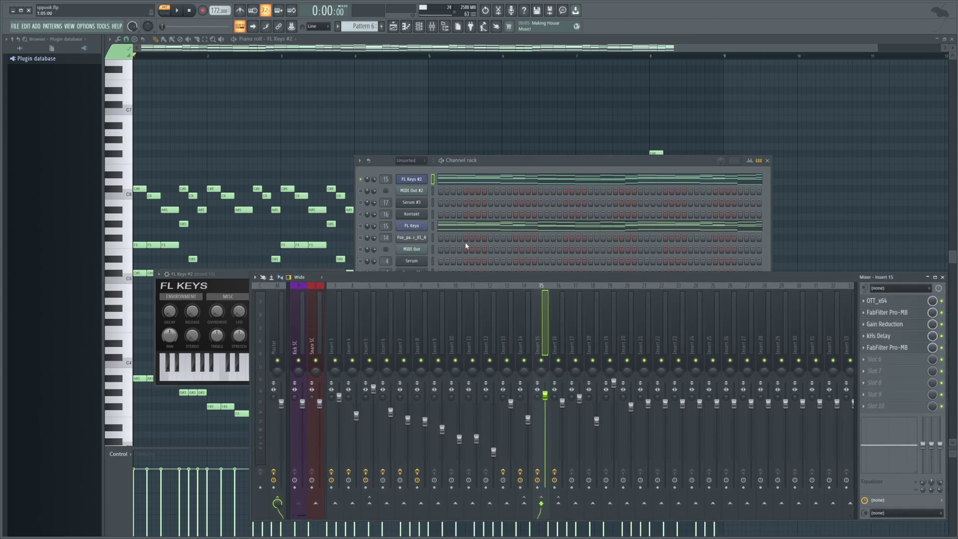
left_click_drag(776, 280, 446, 281)
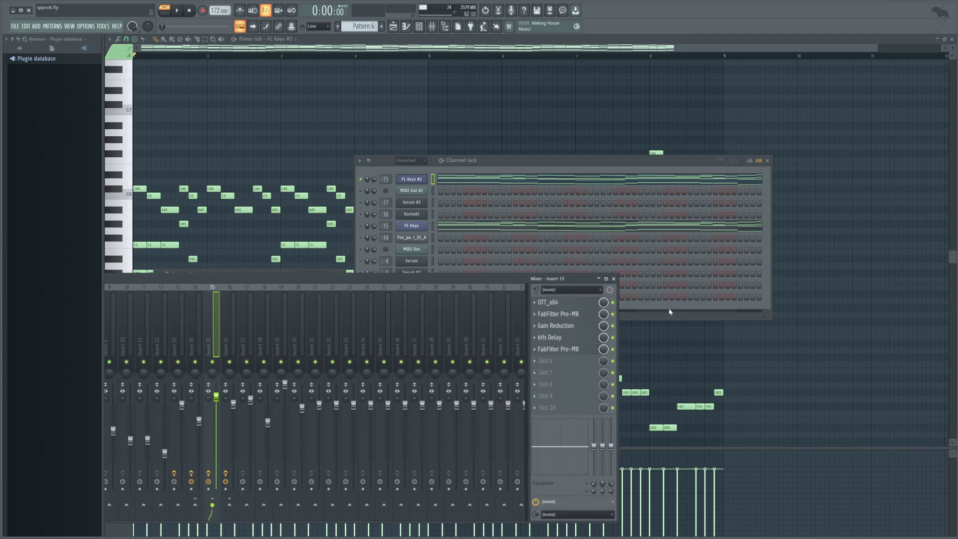
left_click(574, 303)
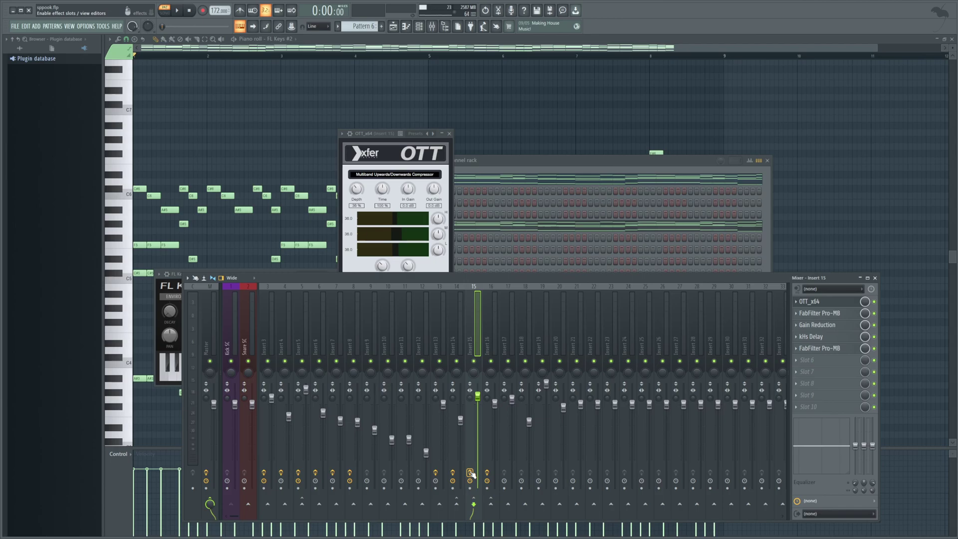
- Play the pattern through OTT, stop, and open Gain Reduction on Insert 15
left_click(178, 10)
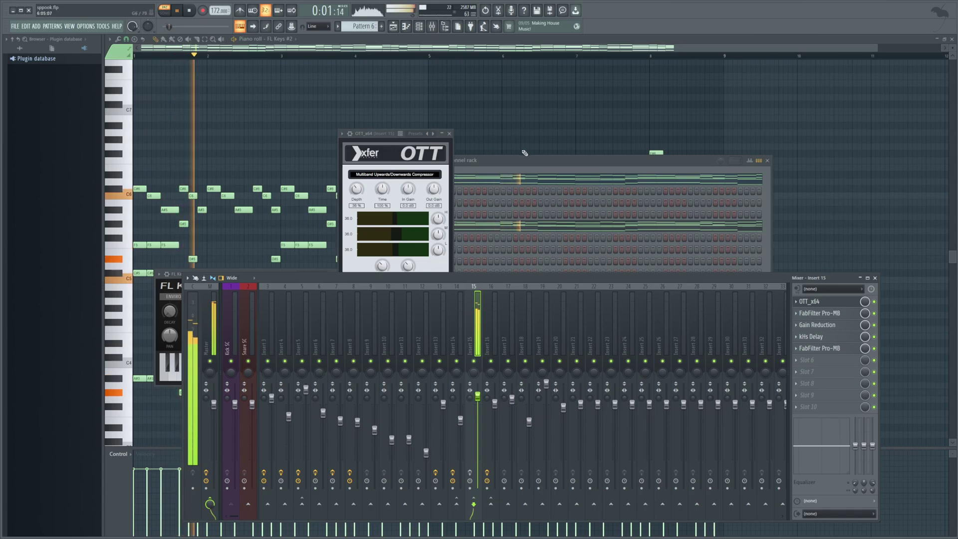
left_click(718, 260)
left_click(669, 349)
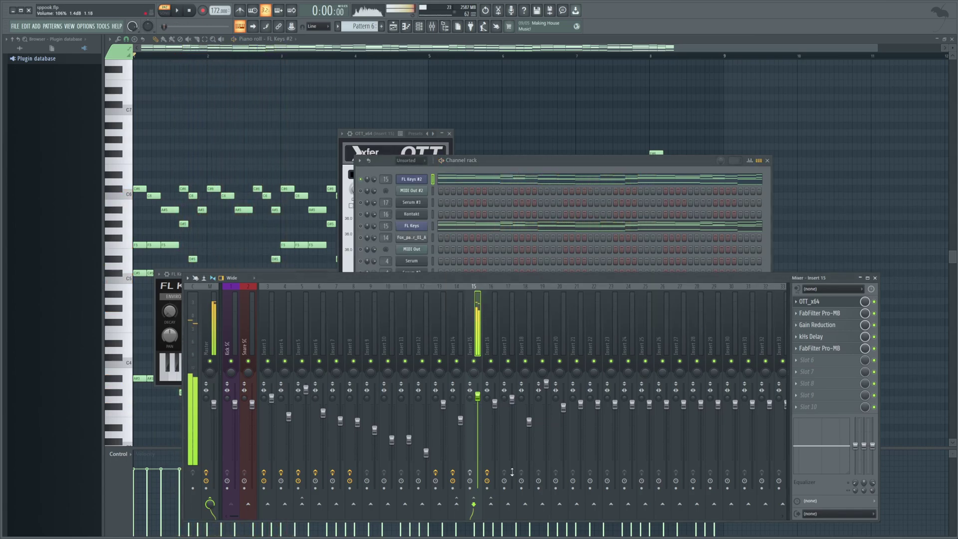
key("space")
key("space")
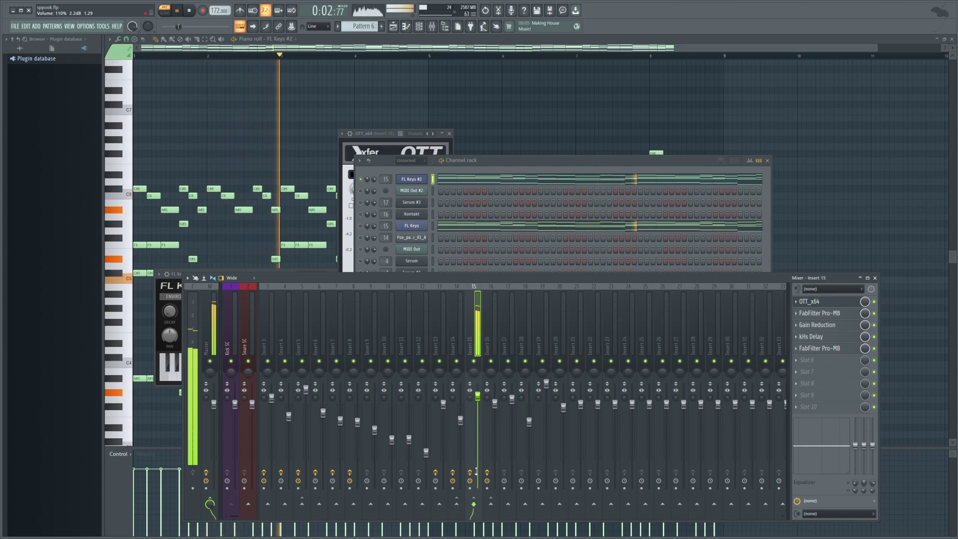
key("space")
left_click(819, 325)
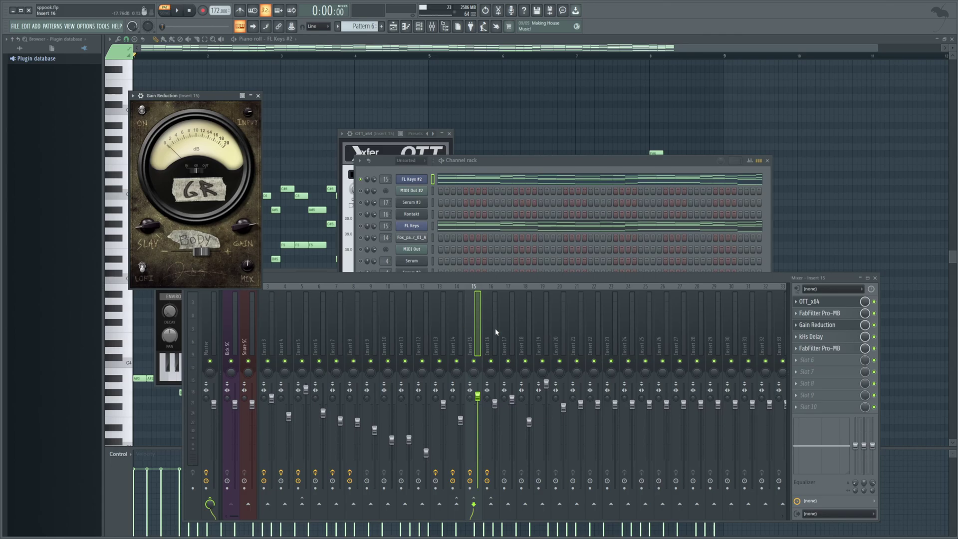
- Bring the OTT window forward over the channel rack, then open the first FabFilter Pro-MB
left_click(492, 279)
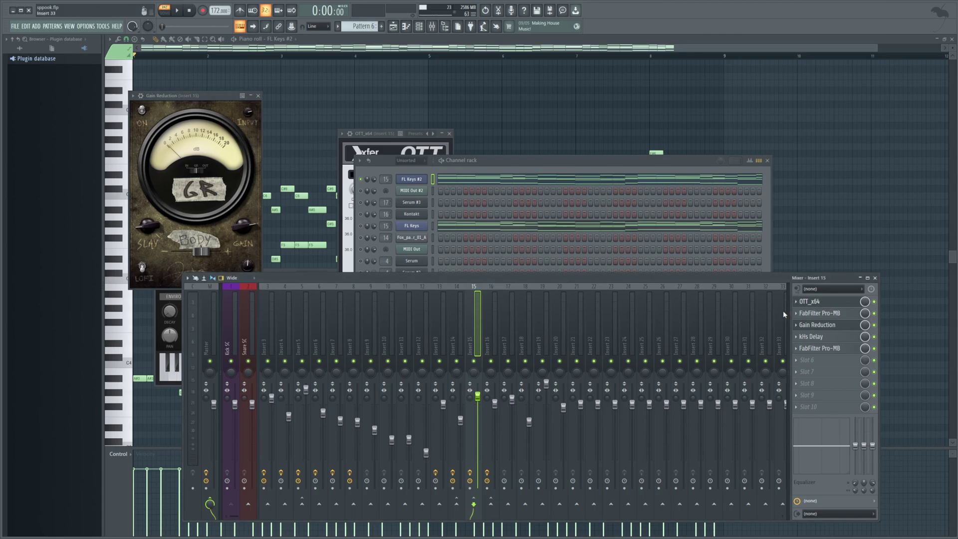
left_click(822, 302)
left_click(822, 303)
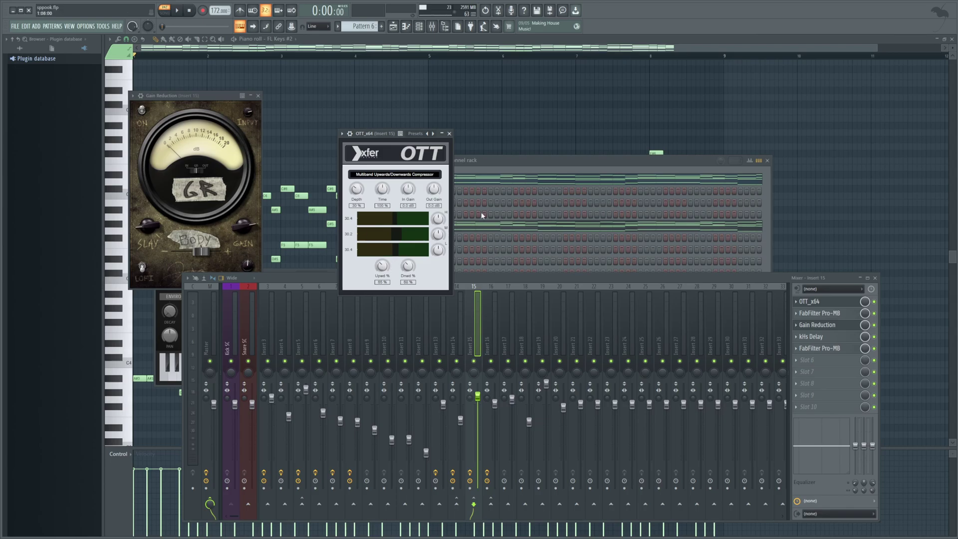
left_click_drag(372, 135, 590, 188)
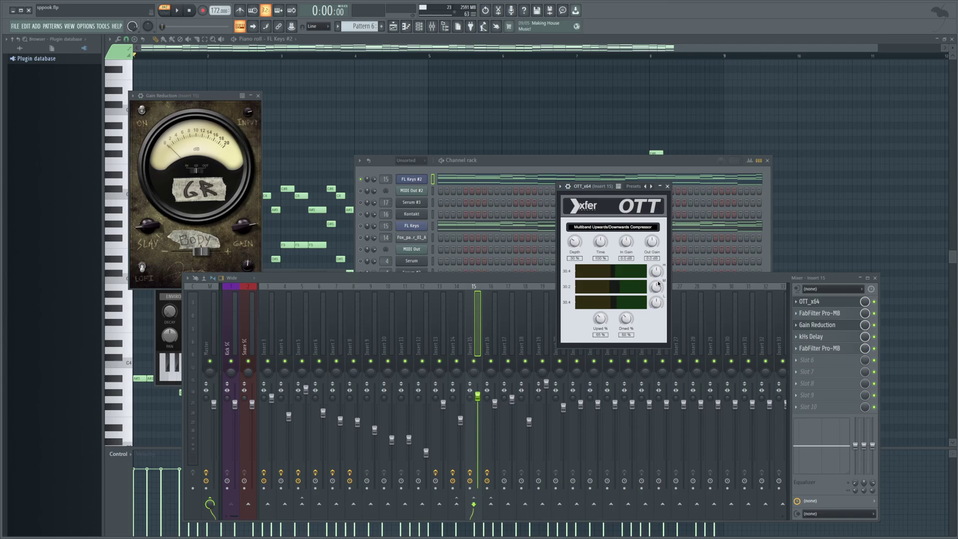
left_click(834, 315)
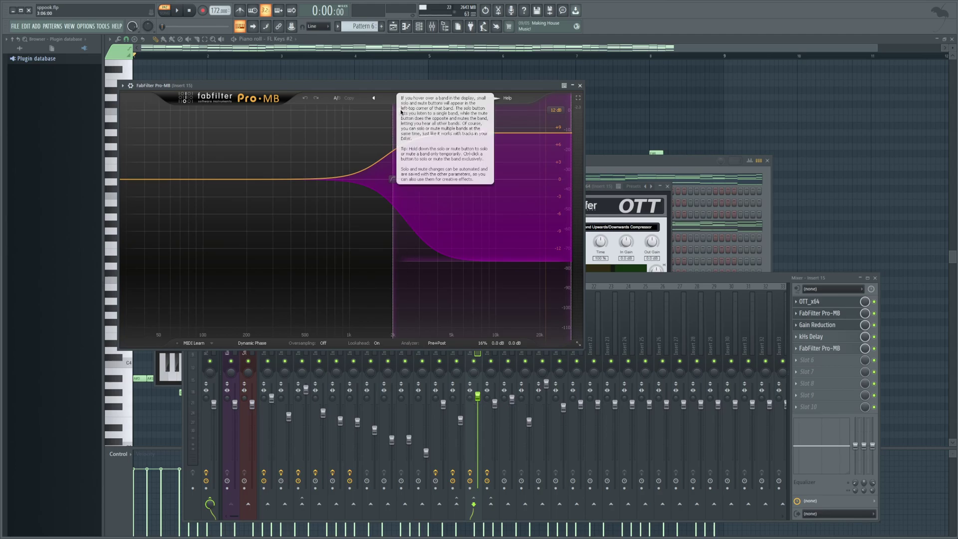
- Move Pro-MB aside, play the pattern to hear its high-band boost, then hide Gain Reduction
left_click_drag(428, 85, 661, 189)
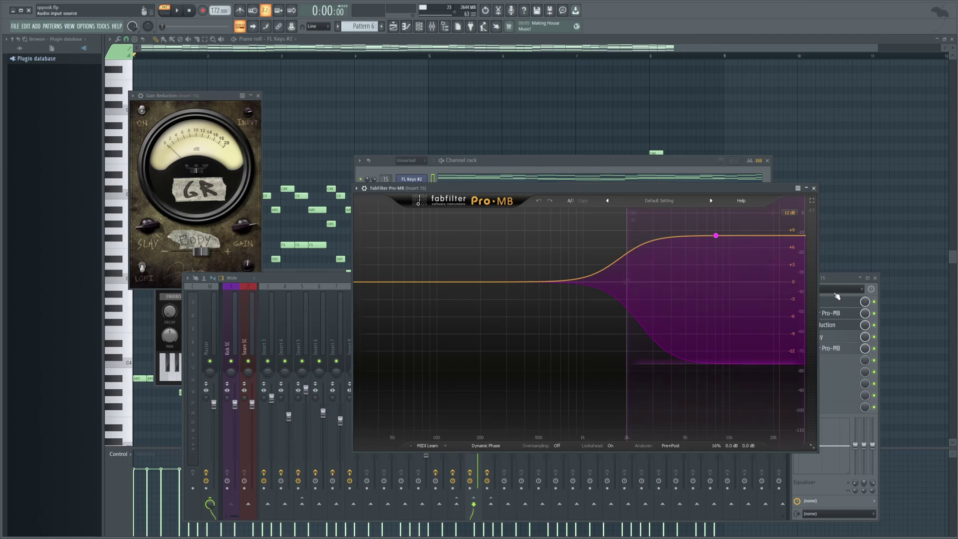
left_click(831, 275)
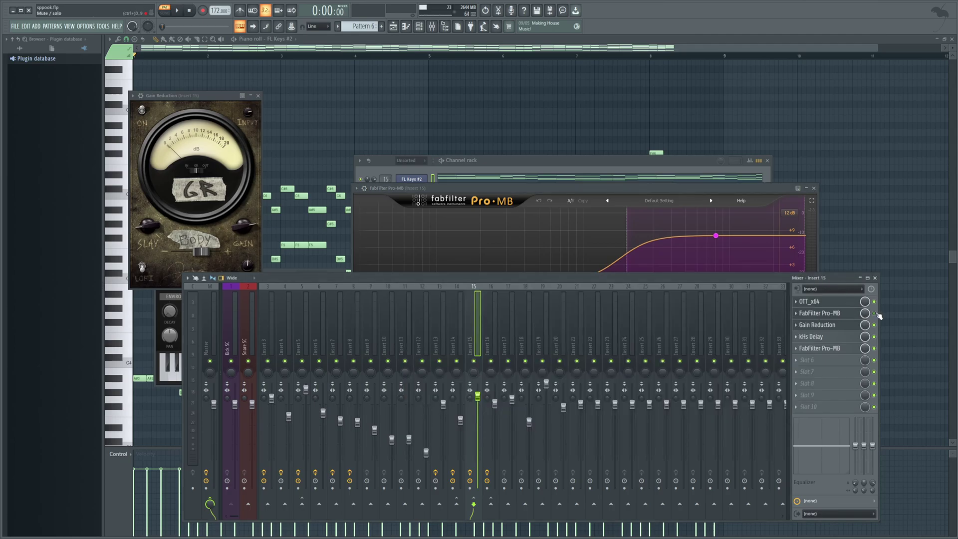
key("space")
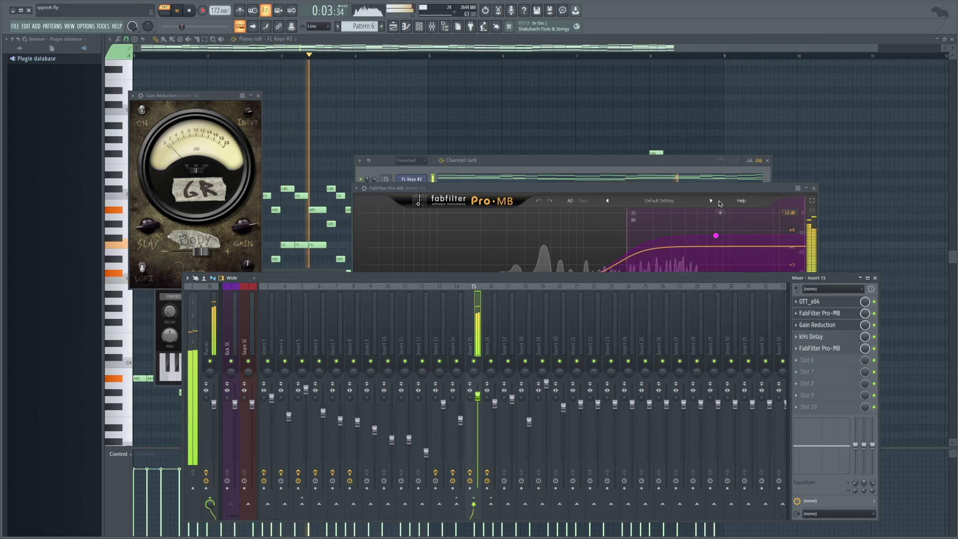
key("space")
left_click(690, 190)
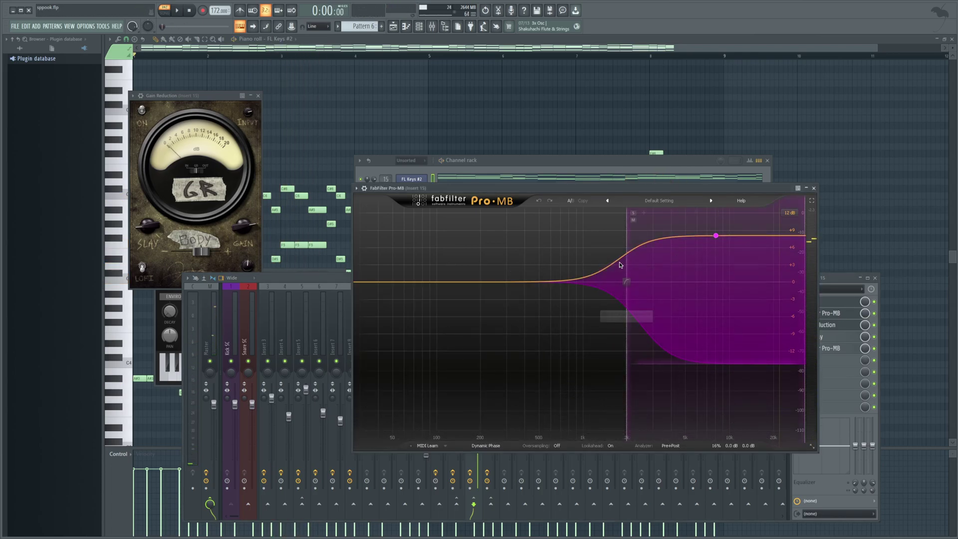
left_click(321, 296)
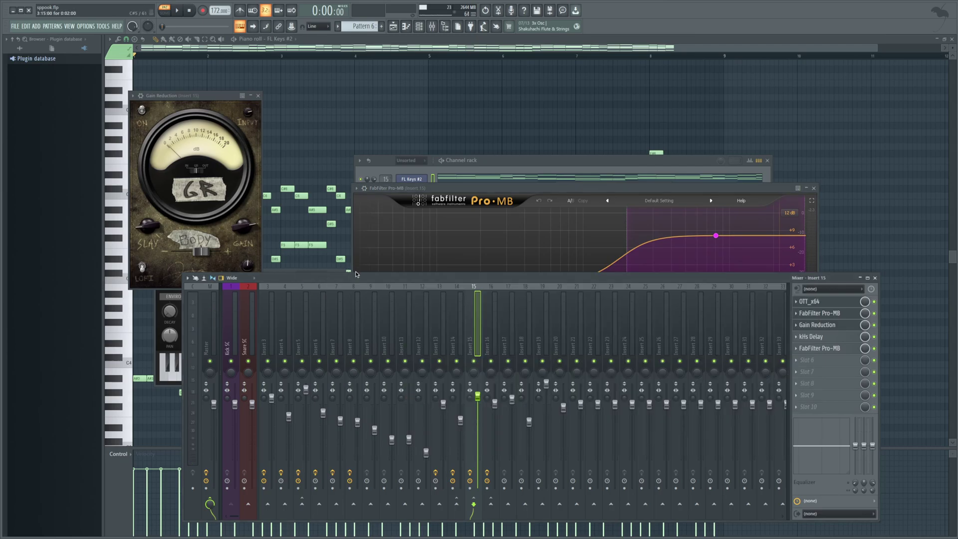
left_click(843, 325)
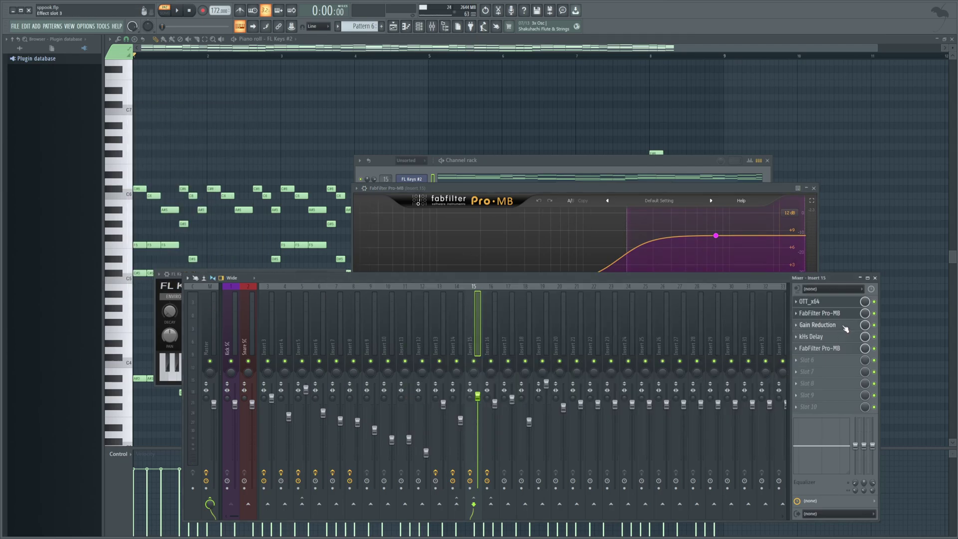
- Reopen Gain Reduction, bring up the 3/16 kHs Delay and move it right, then show the piano roll
left_click(843, 325)
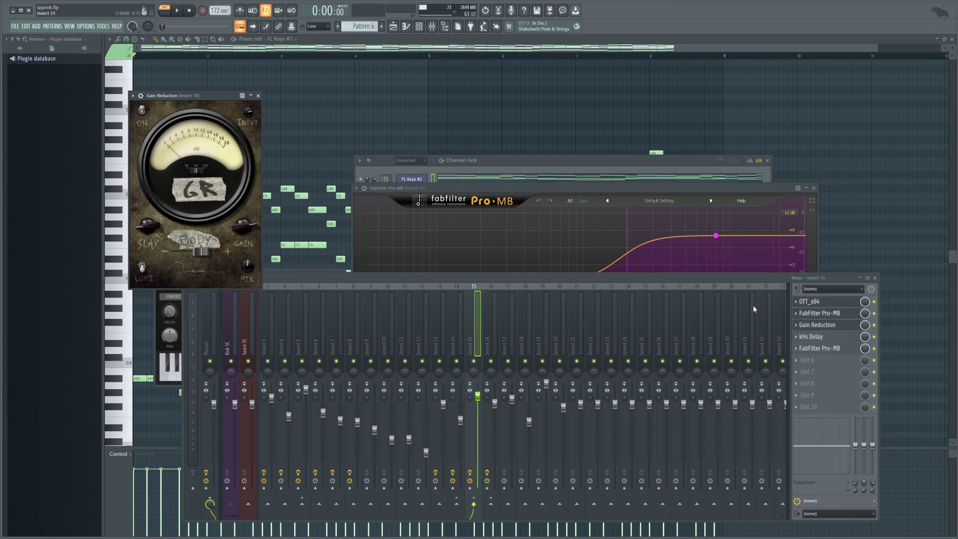
left_click(824, 338)
left_click(824, 338)
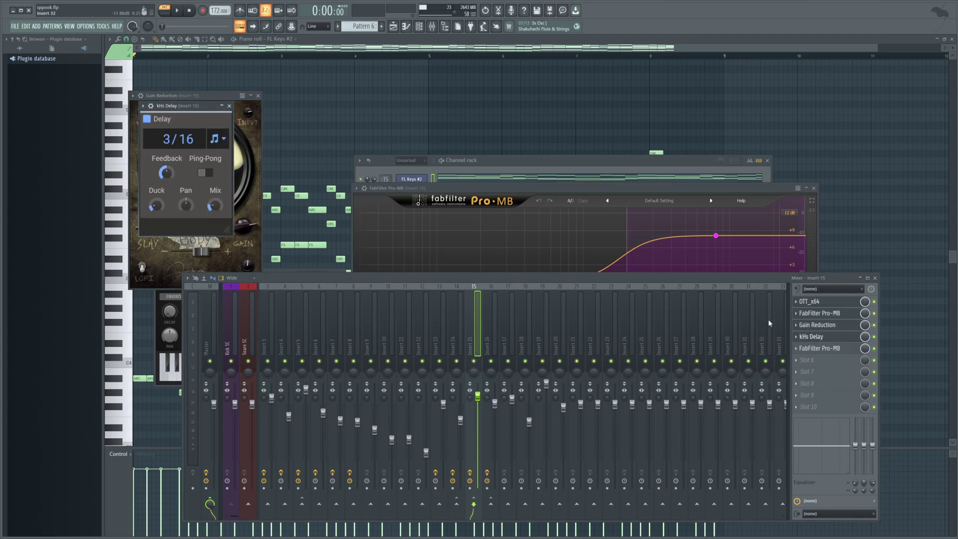
left_click_drag(170, 108, 250, 144)
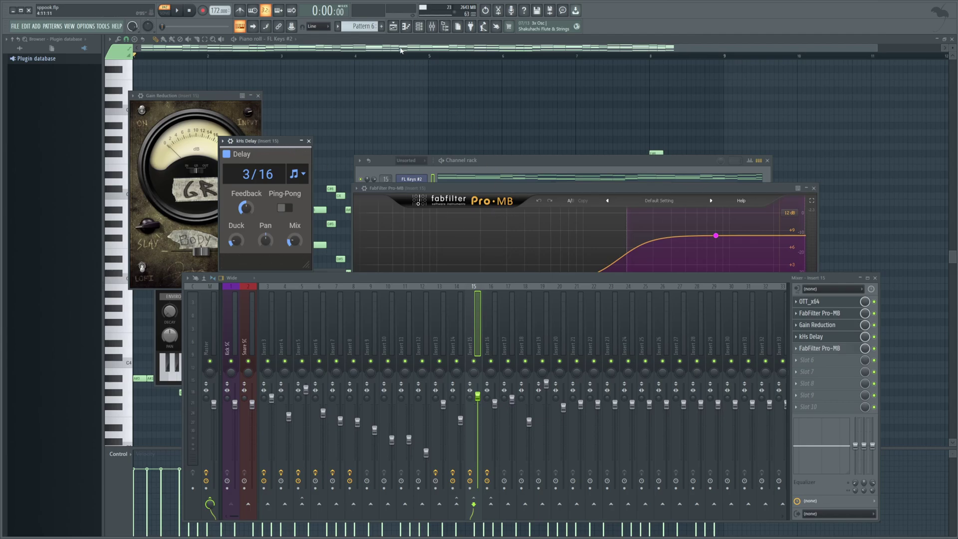
left_click(400, 49)
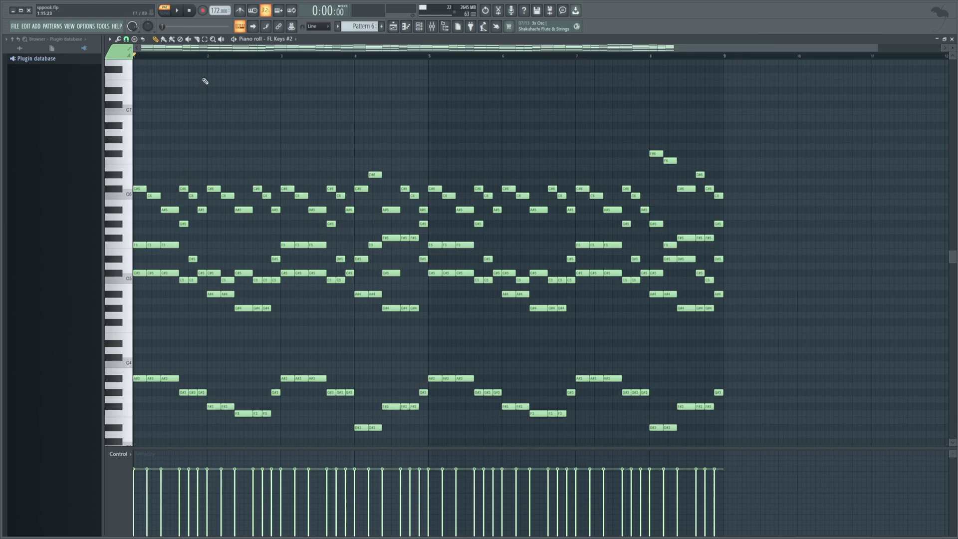
- Open the second FabFilter Pro-MB on Insert 15 and view its band settings
left_click(432, 26)
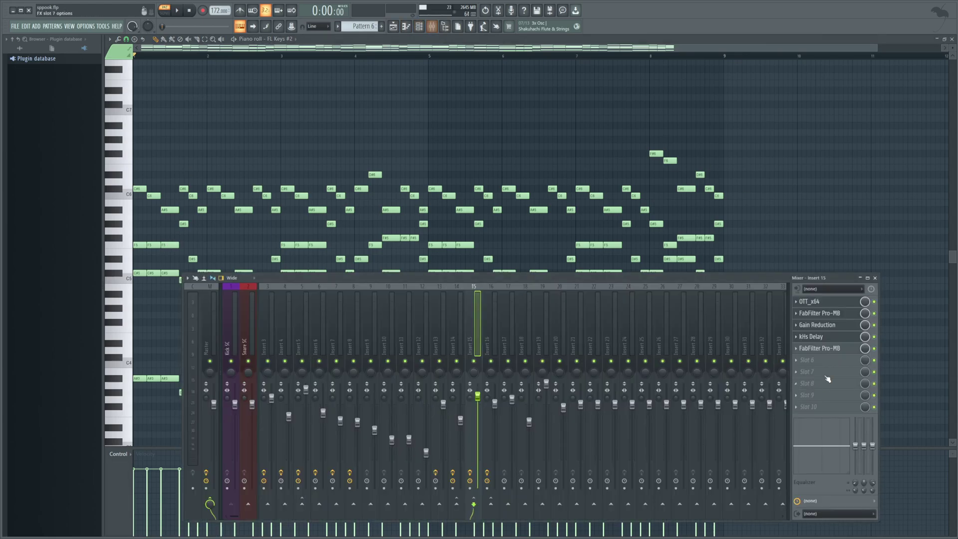
left_click(843, 349)
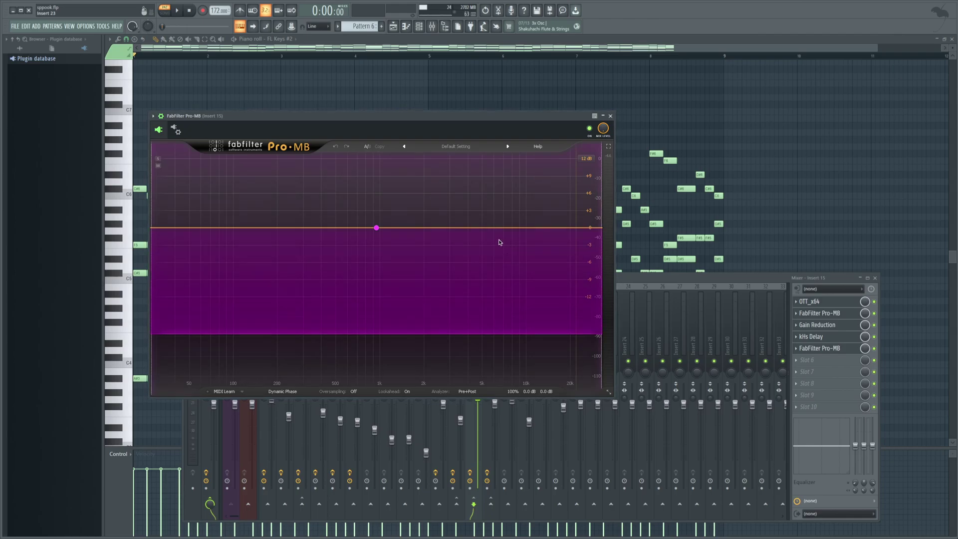
left_click(376, 229)
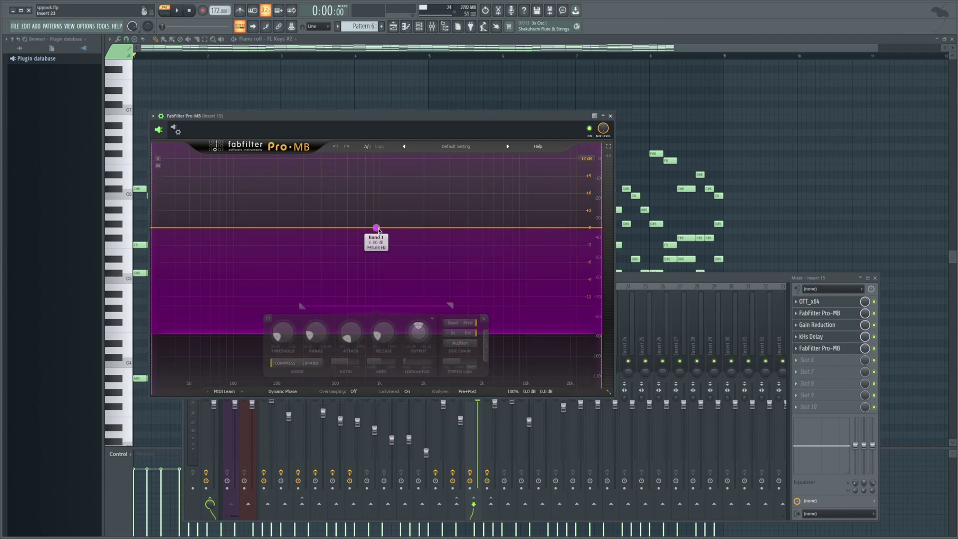
- Play the full song from the Playlist and show the Master effects (Ozone 9, Oszillos Mega Scope)
left_click(394, 27)
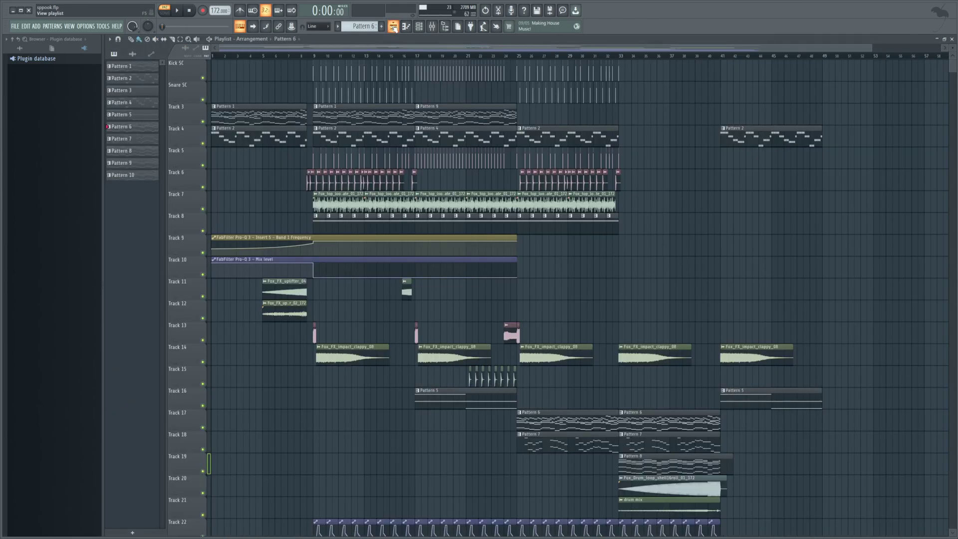
left_click(517, 55)
key("space")
key("F7")
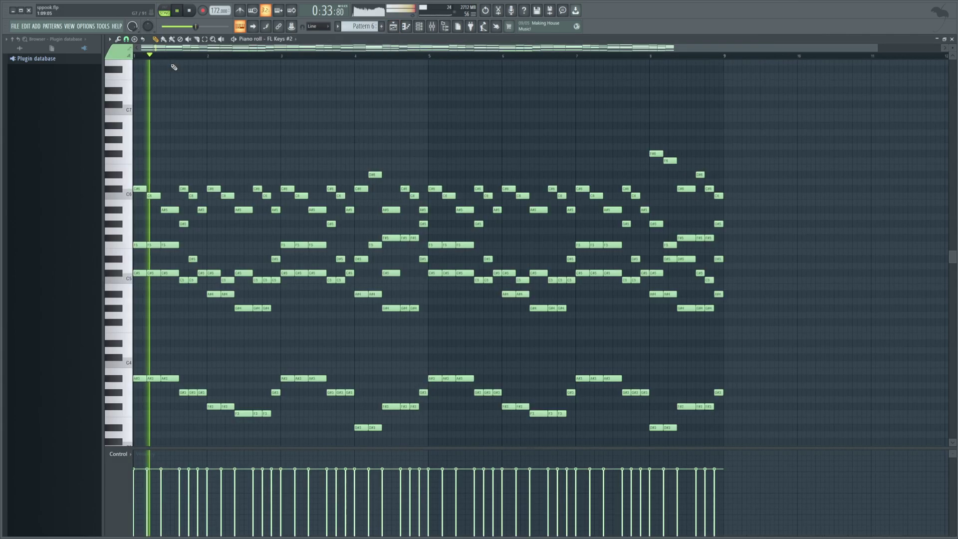
key("F9")
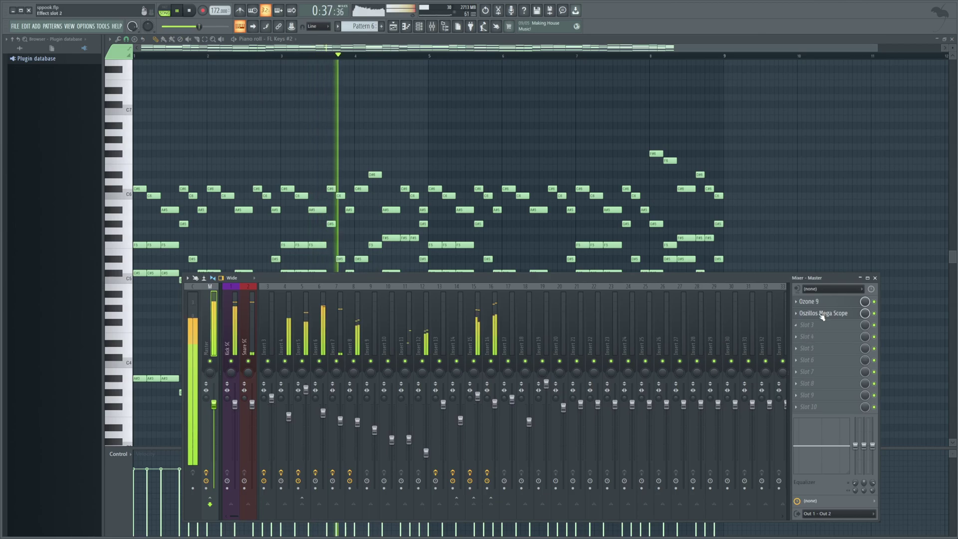
- Open the Master's Oszillos Mega Scope, lower its gain to -12.0 dB, and stop playback
left_click(823, 312)
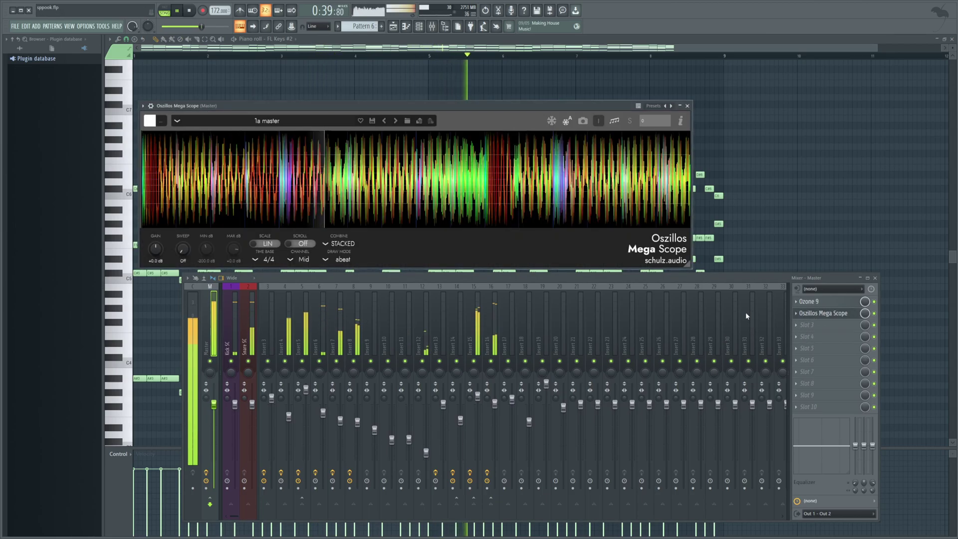
left_click_drag(144, 255, 109, 295)
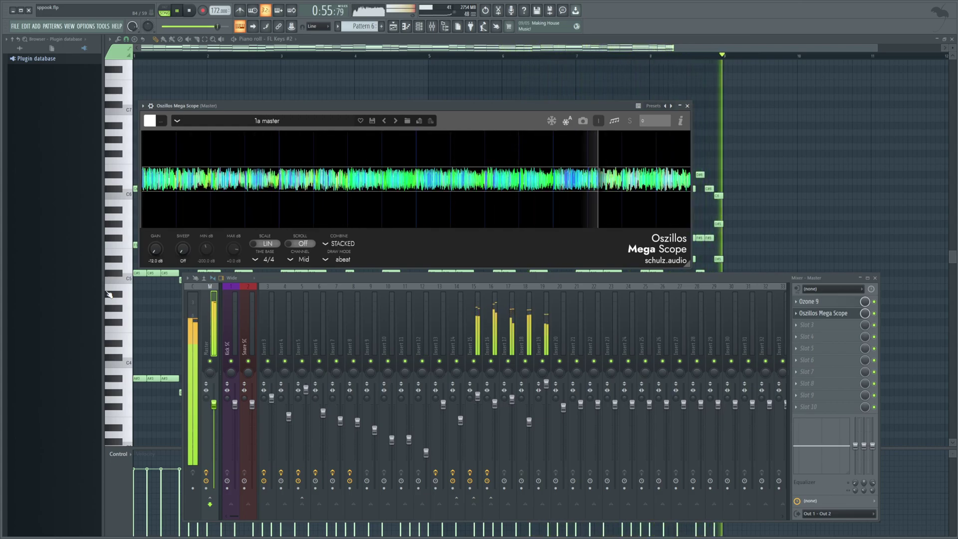
left_click(189, 11)
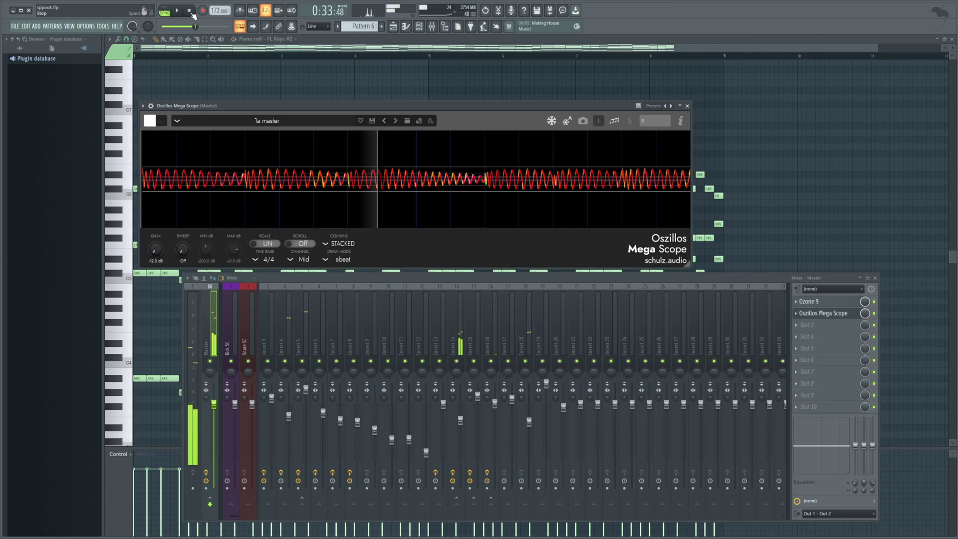